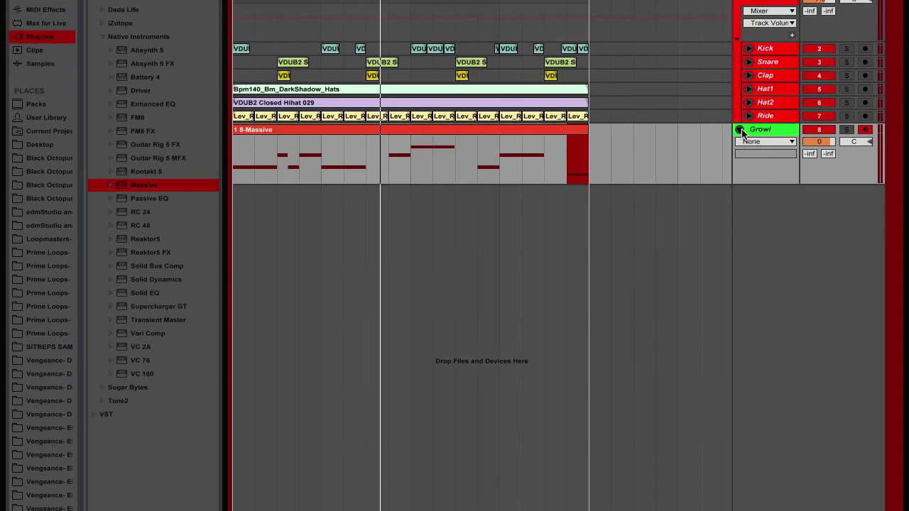
- Expand and select the Growl track, and clear the time selection at its clip end
{"action": "left_click", "coordinate": [740, 130]}
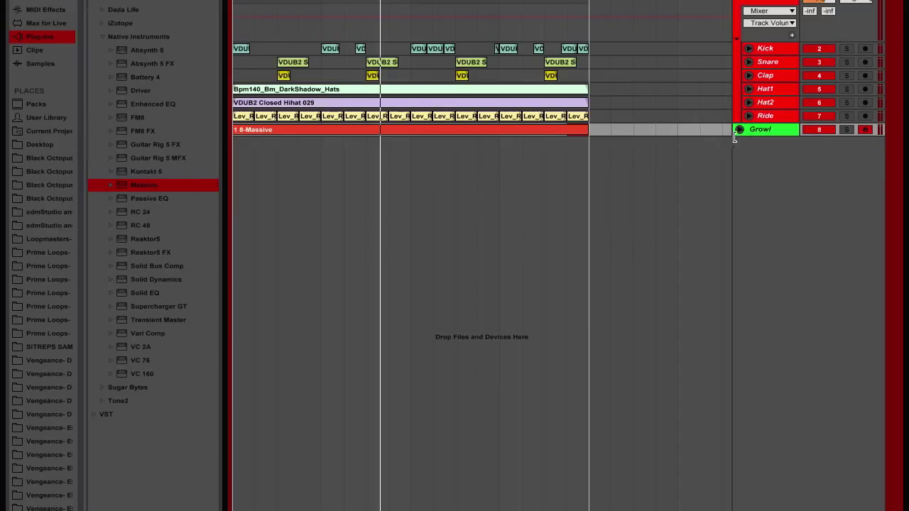
{"action": "left_click", "coordinate": [740, 130]}
{"action": "left_click", "coordinate": [740, 130]}
{"action": "left_click", "coordinate": [750, 131]}
{"action": "left_click", "coordinate": [740, 130]}
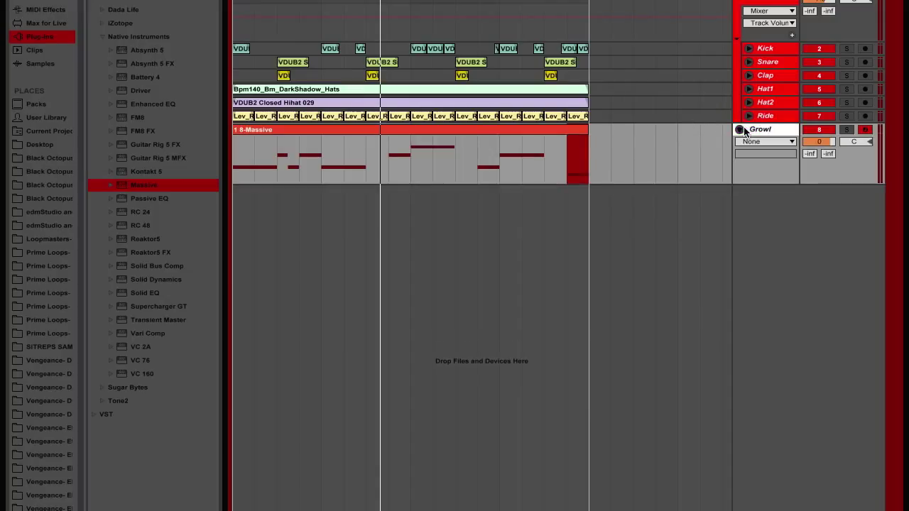
{"action": "left_click", "coordinate": [592, 141]}
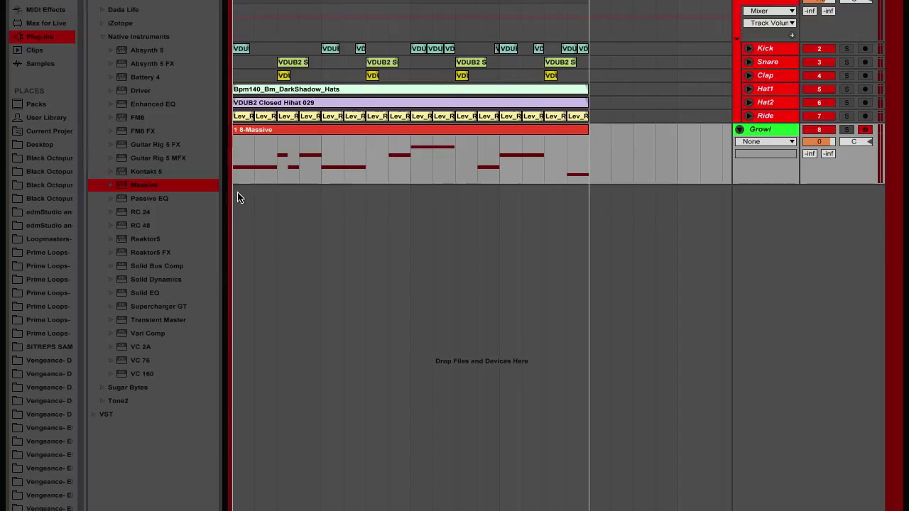
{"action": "left_click", "coordinate": [755, 132]}
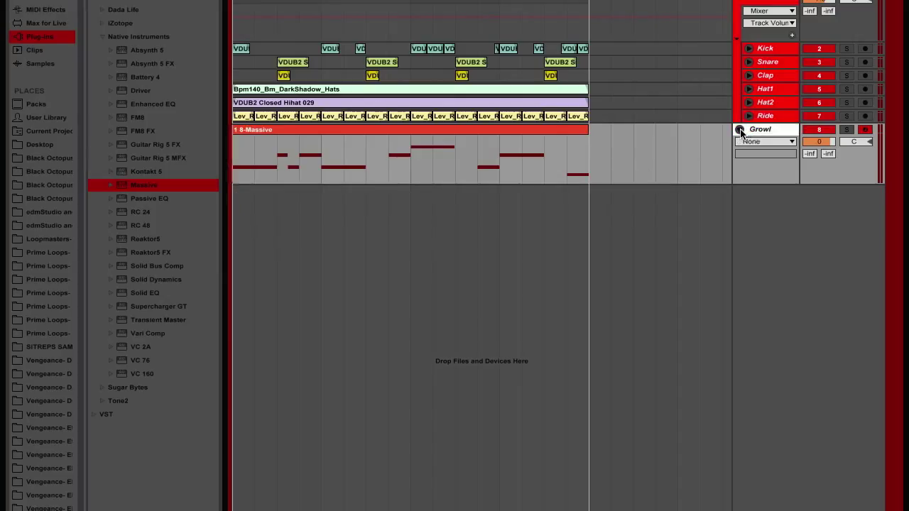
- Start playback and set the Growl track's volume to -3.0 dB
{"action": "key", "text": "space"}
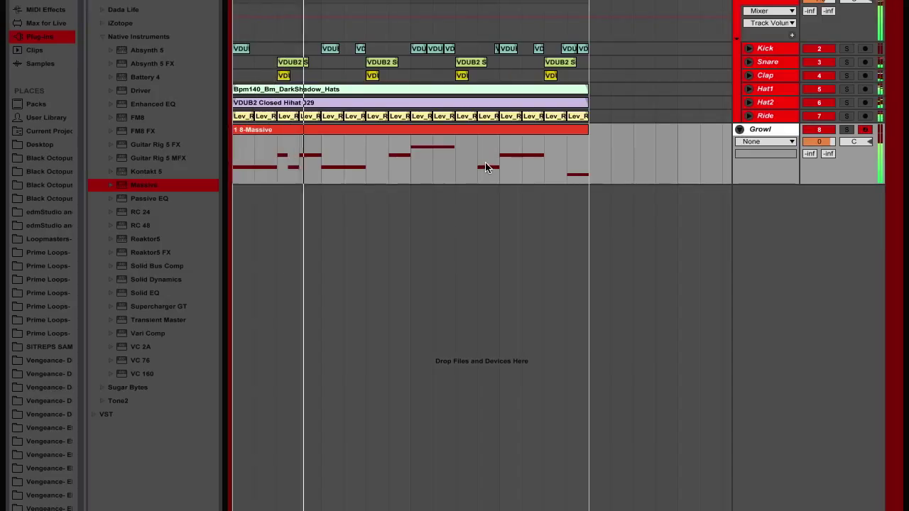
{"action": "right_click", "coordinate": [824, 146]}
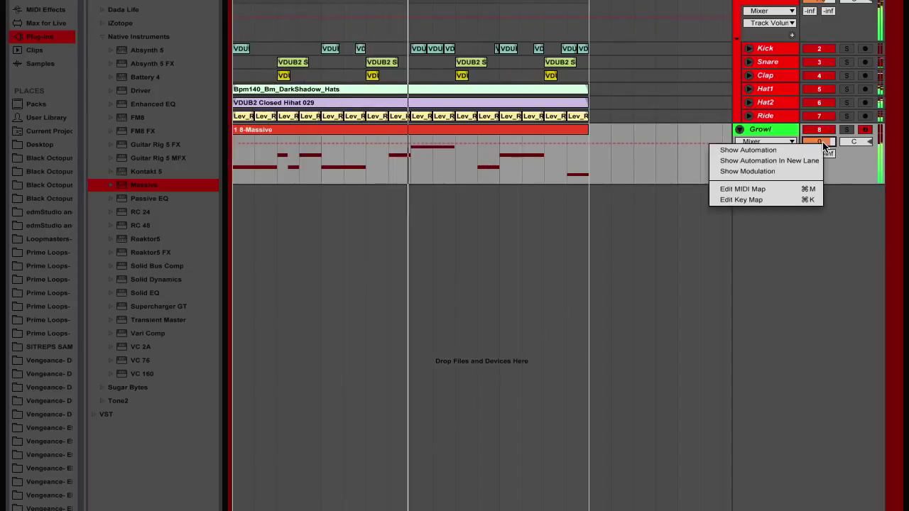
{"action": "left_click", "coordinate": [822, 145]}
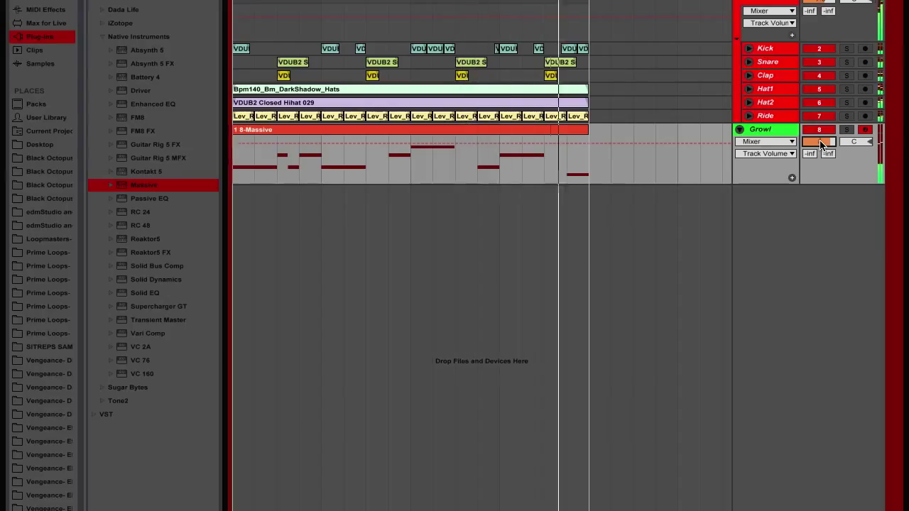
{"action": "left_click_drag", "start_coordinate": [822, 144], "coordinate": [777, 157]}
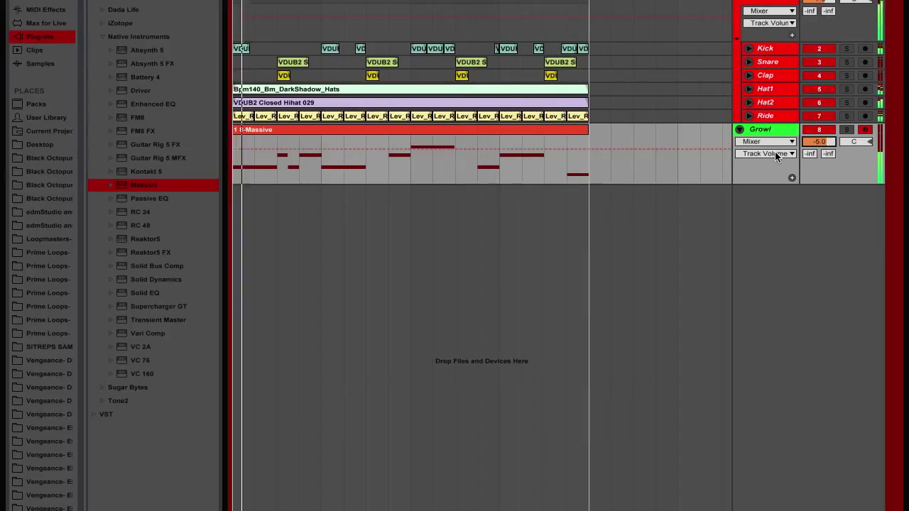
{"action": "left_click", "coordinate": [821, 143]}
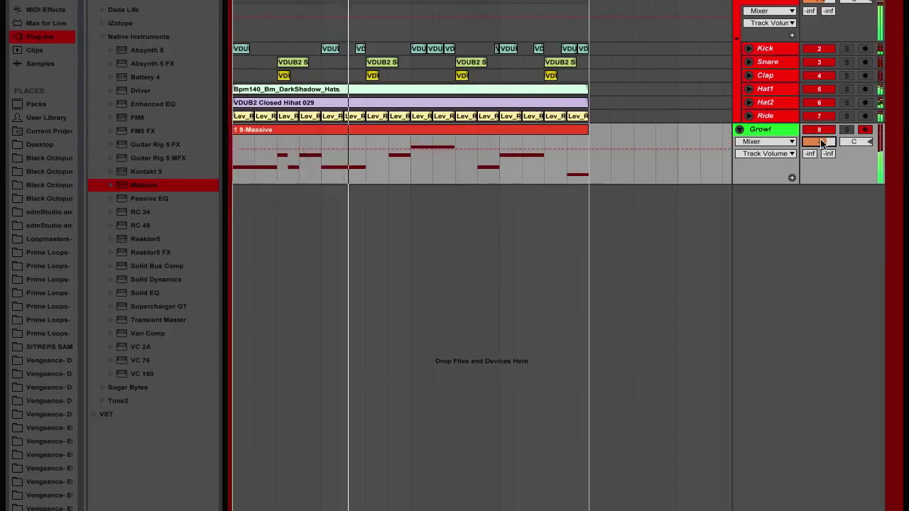
{"action": "type", "text": "-3"}
{"action": "key", "text": "Return"}
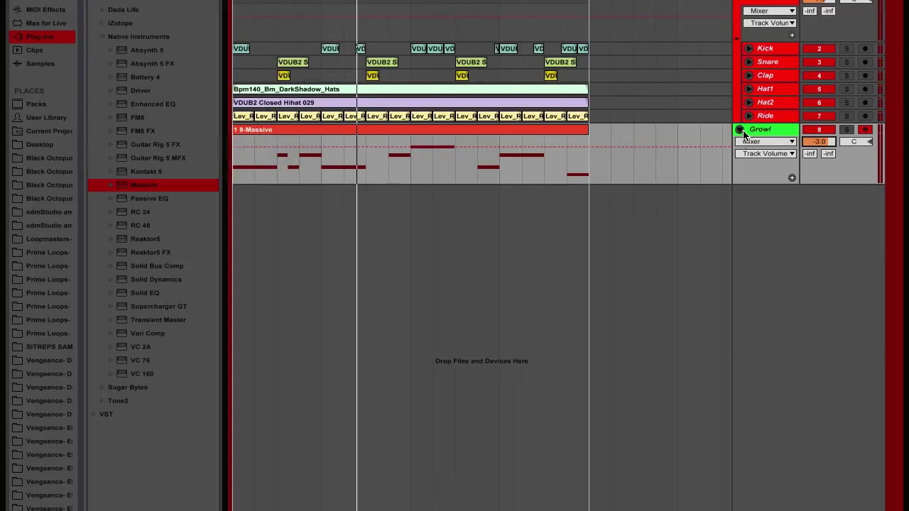
- Show the Growl track's devices and open the Massive synth's editor window
{"action": "double_click", "coordinate": [768, 128]}
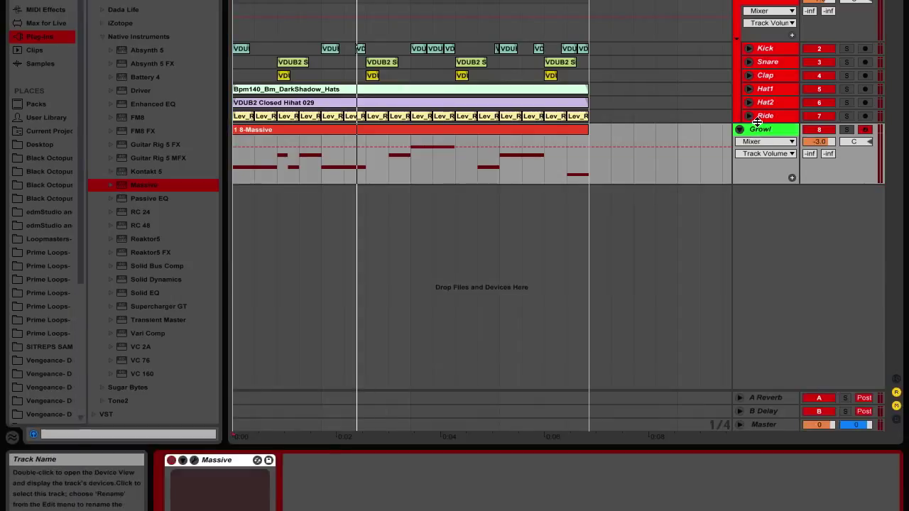
{"action": "key", "text": "space"}
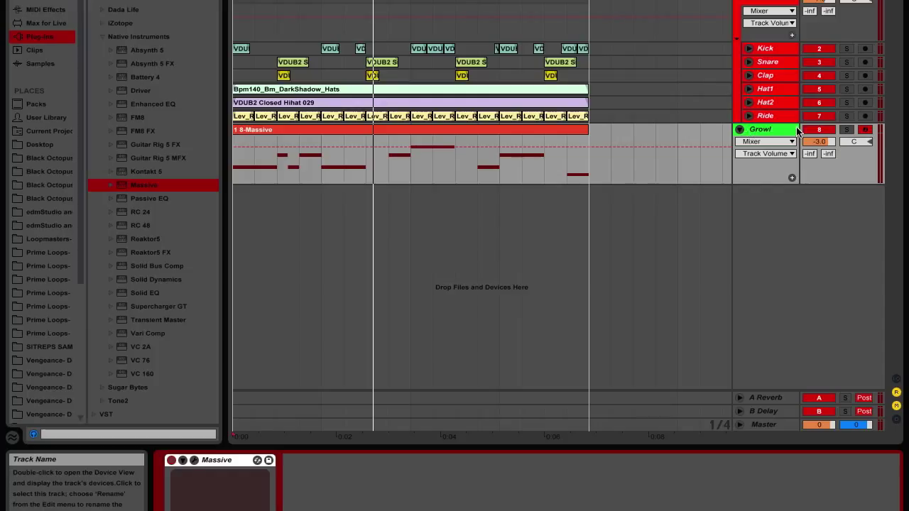
{"action": "key", "text": "ctrl+r"}
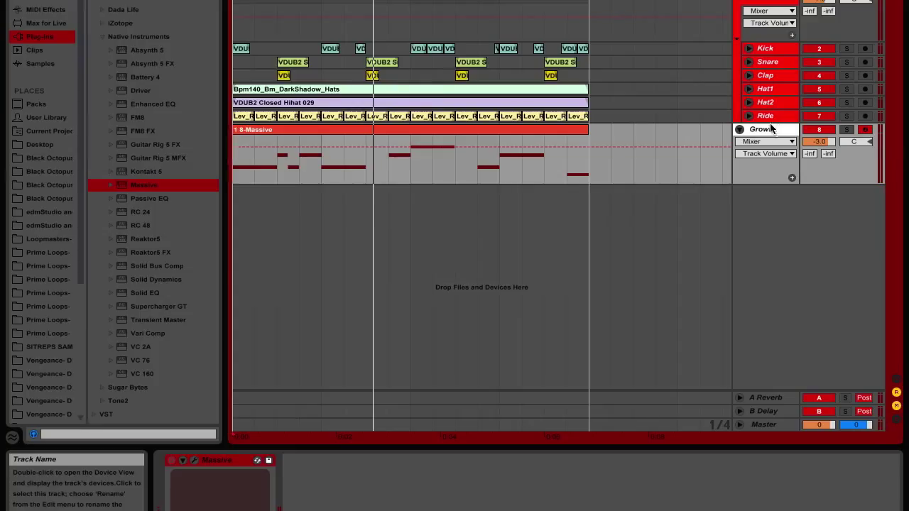
{"action": "left_click", "coordinate": [193, 460]}
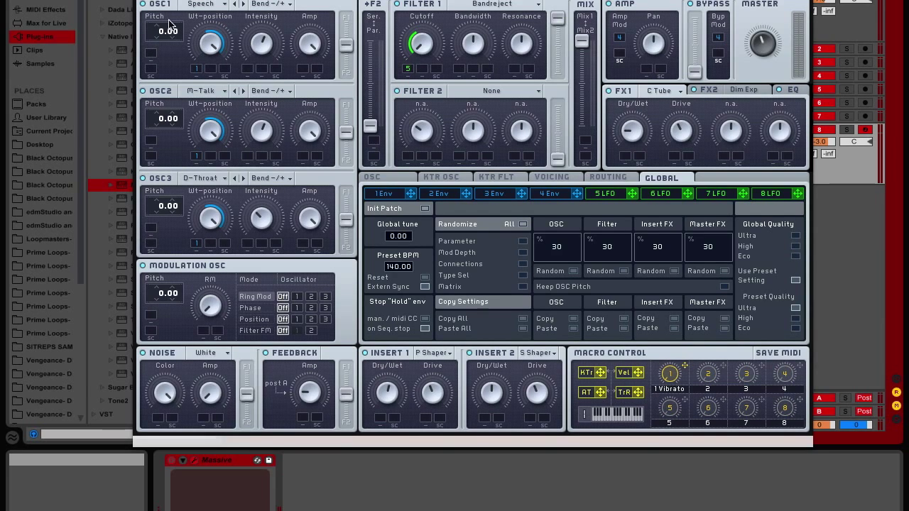
{"action": "left_click", "coordinate": [207, 5]}
{"action": "left_click", "coordinate": [212, 4]}
{"action": "left_click", "coordinate": [201, 4]}
{"action": "left_click", "coordinate": [375, 26]}
{"action": "left_click", "coordinate": [199, 95]}
{"action": "left_click", "coordinate": [394, 113]}
{"action": "left_click", "coordinate": [187, 178]}
{"action": "left_click", "coordinate": [408, 177]}
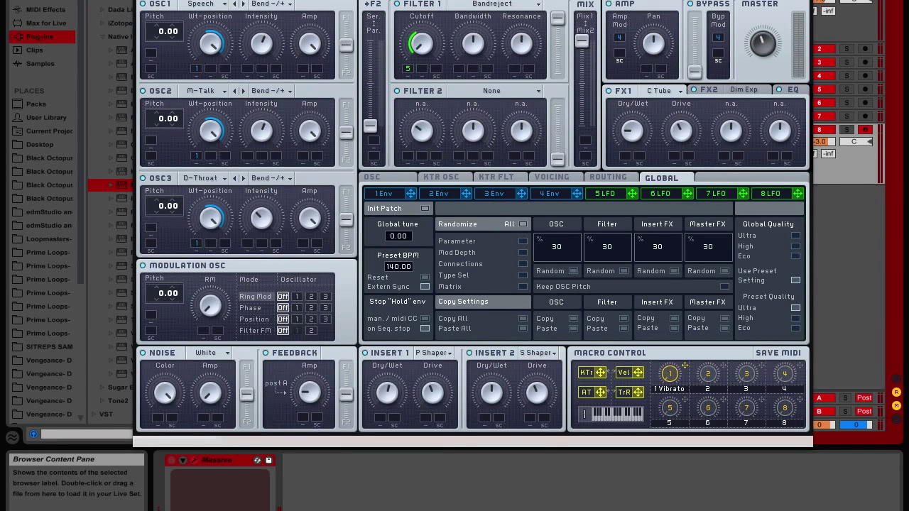
{"action": "left_click", "coordinate": [283, 3]}
{"action": "left_click", "coordinate": [268, 8]}
{"action": "left_click", "coordinate": [273, 90]}
{"action": "left_click", "coordinate": [266, 108]}
{"action": "left_click", "coordinate": [272, 178]}
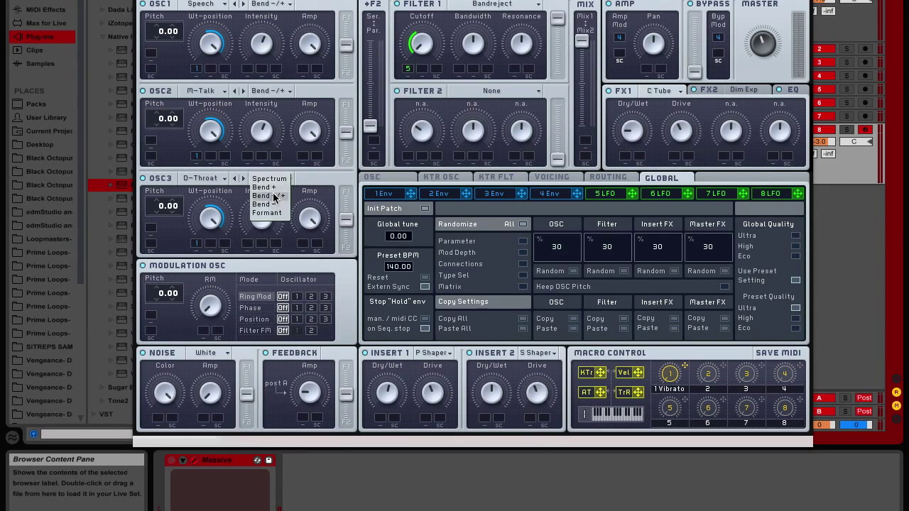
{"action": "left_click", "coordinate": [274, 196]}
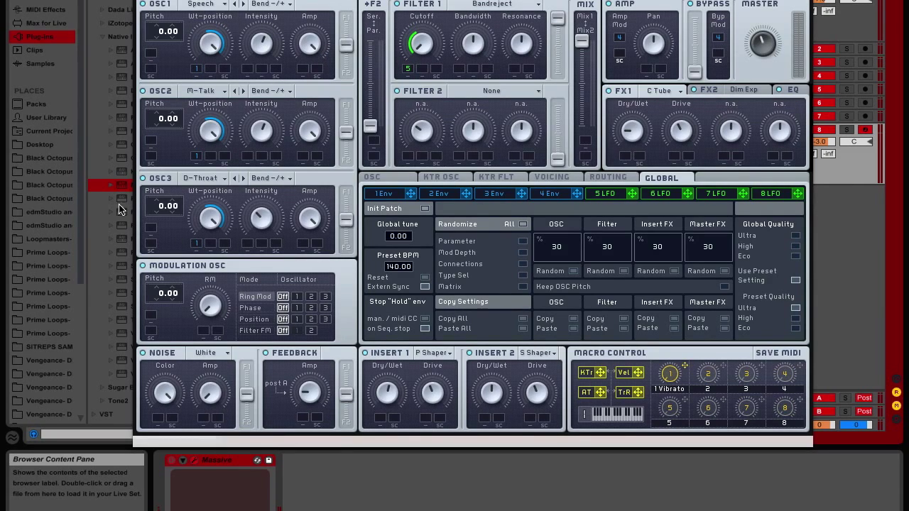
- Nudge oscillator 3's Intensity down slightly and raise its Amp knob
{"action": "right_click", "coordinate": [213, 127]}
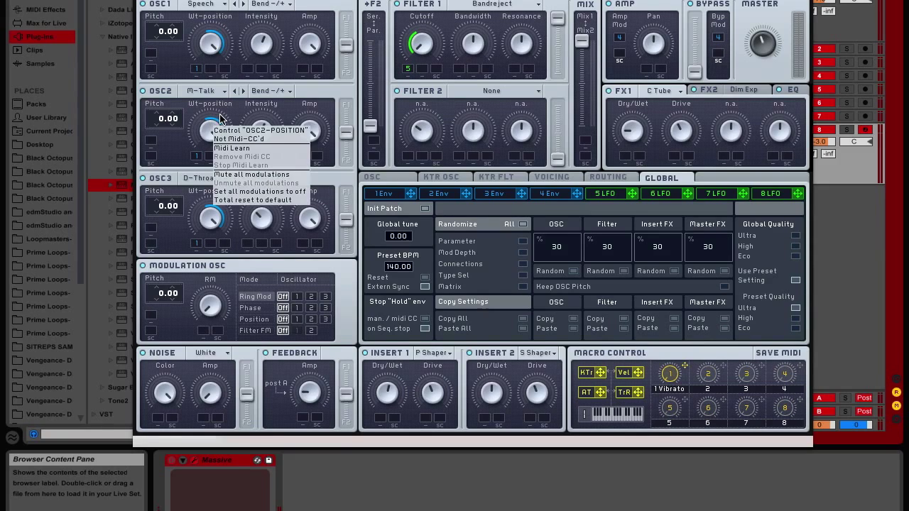
{"action": "left_click", "coordinate": [213, 128]}
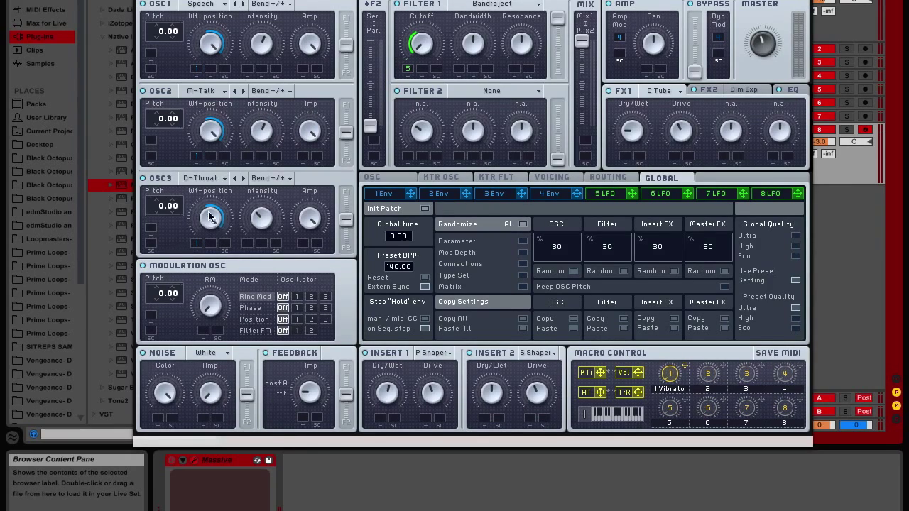
{"action": "left_click_drag", "start_coordinate": [260, 218], "coordinate": [261, 230]}
{"action": "left_click_drag", "start_coordinate": [311, 217], "coordinate": [315, 197]}
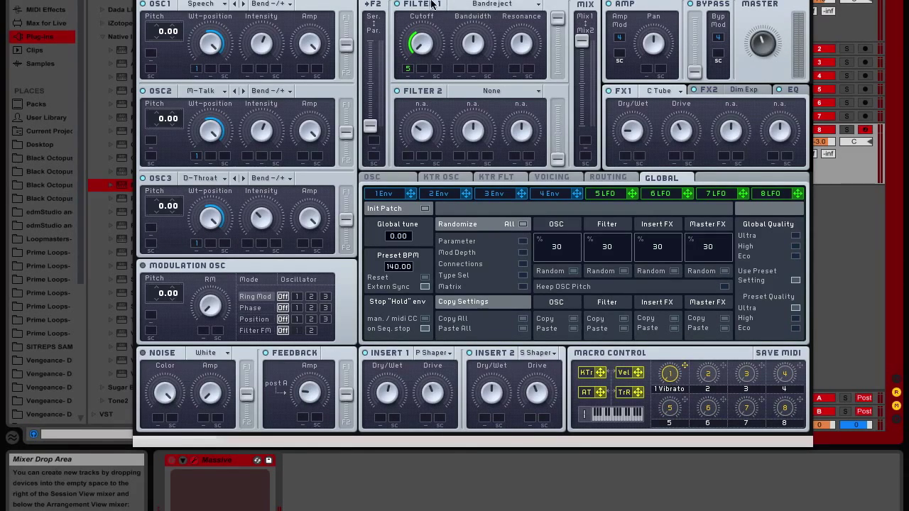
- Route oscillators 1, 2 and 3 fully to Filter 1, keeping it set to Bandreject
{"action": "left_click", "coordinate": [506, 5]}
{"action": "left_click", "coordinate": [506, 5]}
{"action": "left_click_drag", "start_coordinate": [346, 44], "coordinate": [346, 19]}
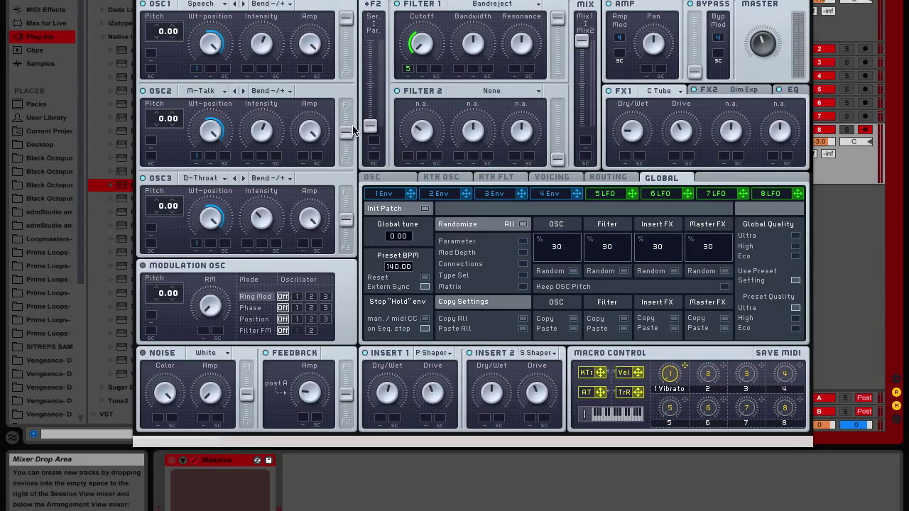
{"action": "left_click_drag", "start_coordinate": [347, 132], "coordinate": [347, 105]}
{"action": "left_click_drag", "start_coordinate": [346, 220], "coordinate": [346, 193]}
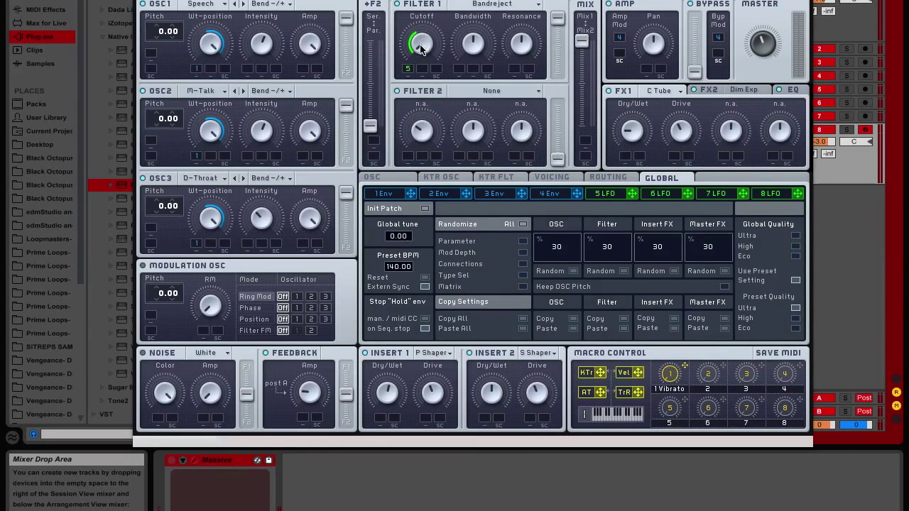
{"action": "left_click", "coordinate": [463, 4]}
{"action": "left_click", "coordinate": [469, 78]}
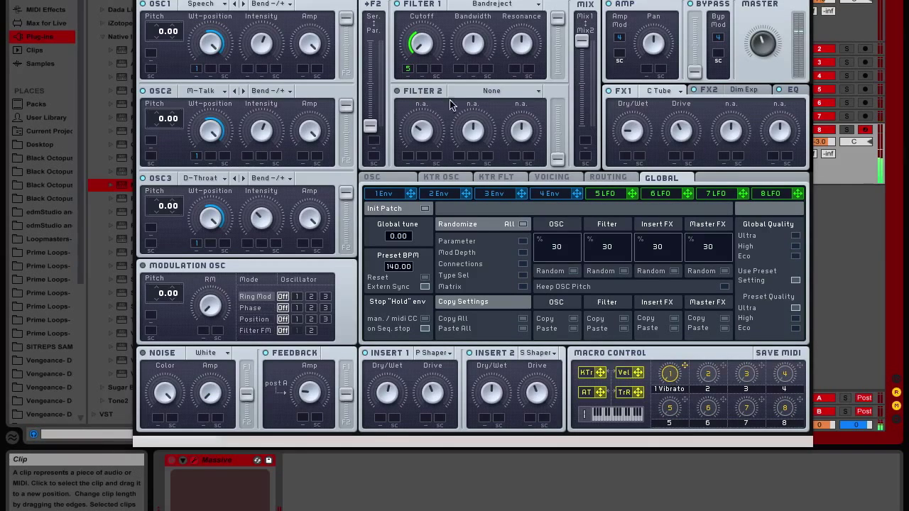
{"action": "left_click", "coordinate": [385, 195]}
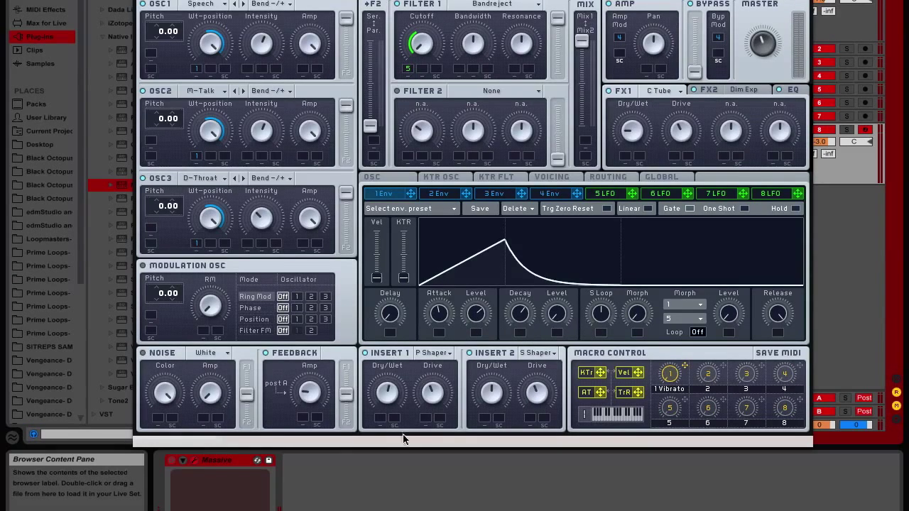
- Put P Shaper in Insert 1 and S Shaper in Insert 2
{"action": "left_click", "coordinate": [441, 353]}
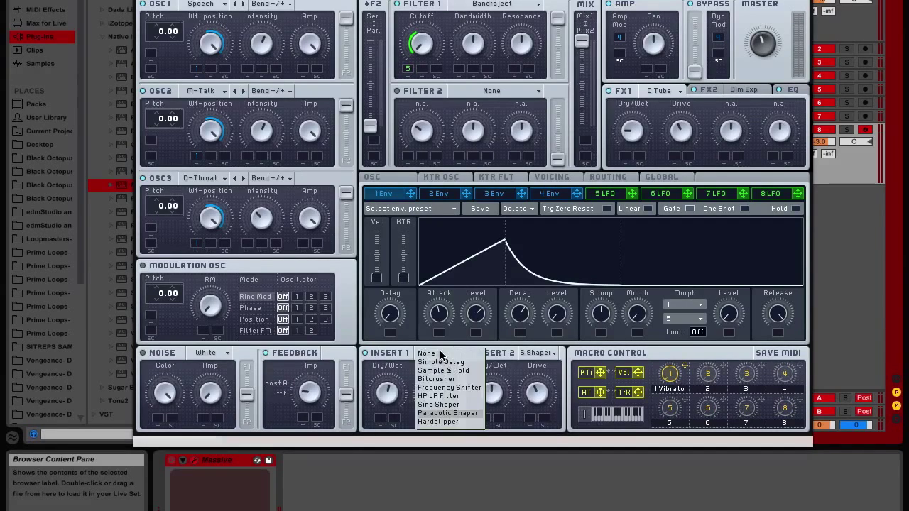
{"action": "left_click", "coordinate": [447, 413]}
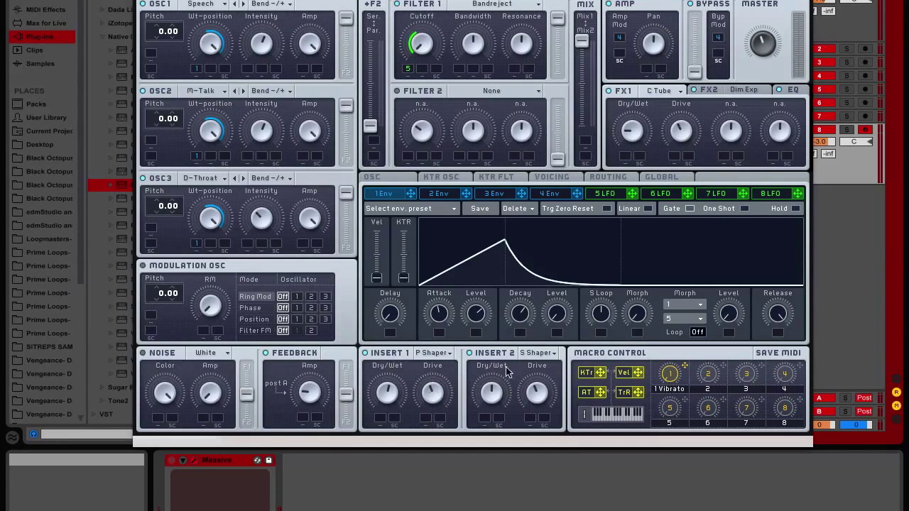
{"action": "left_click", "coordinate": [538, 353]}
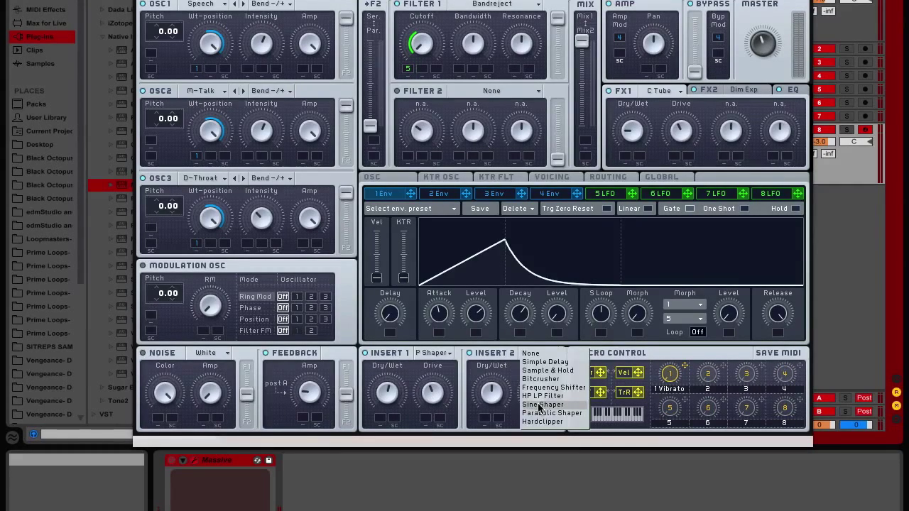
{"action": "left_click", "coordinate": [497, 376]}
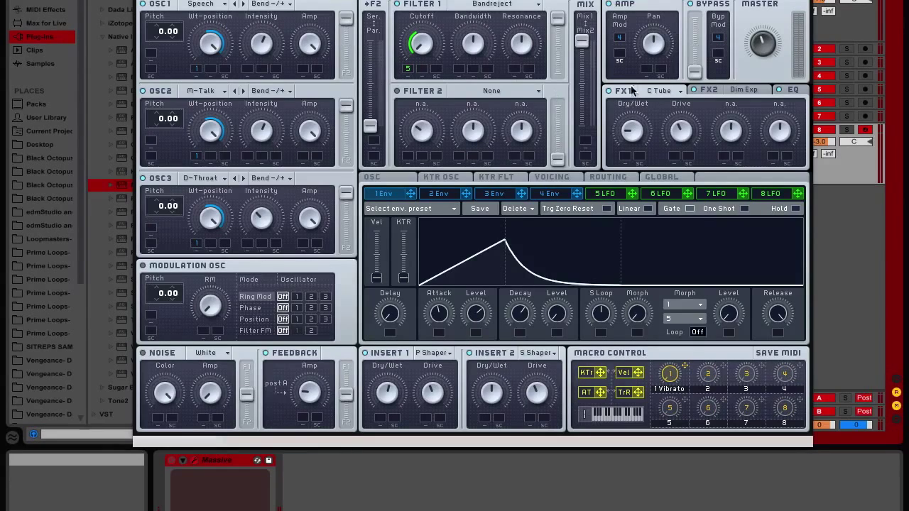
- Keep C Tube as the FX1 effect and view the Dim Exp FX2 controls
{"action": "left_click", "coordinate": [659, 91]}
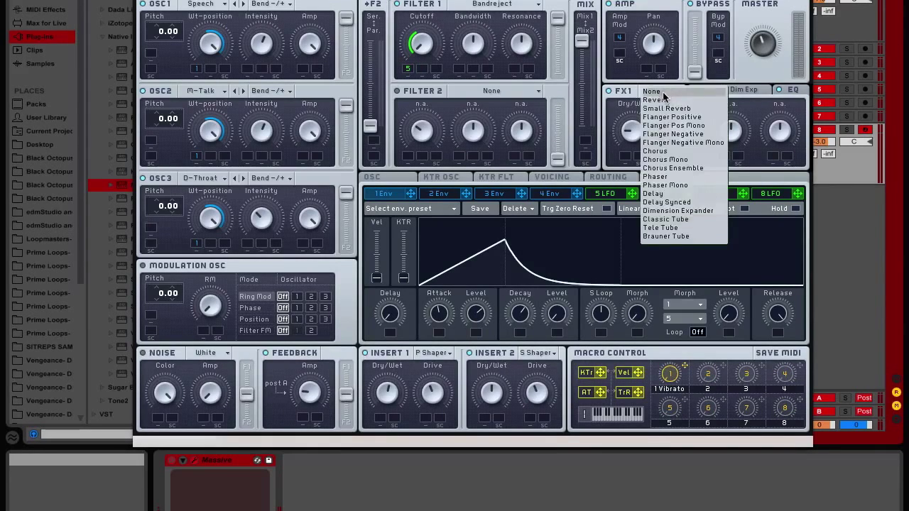
{"action": "left_click", "coordinate": [676, 225]}
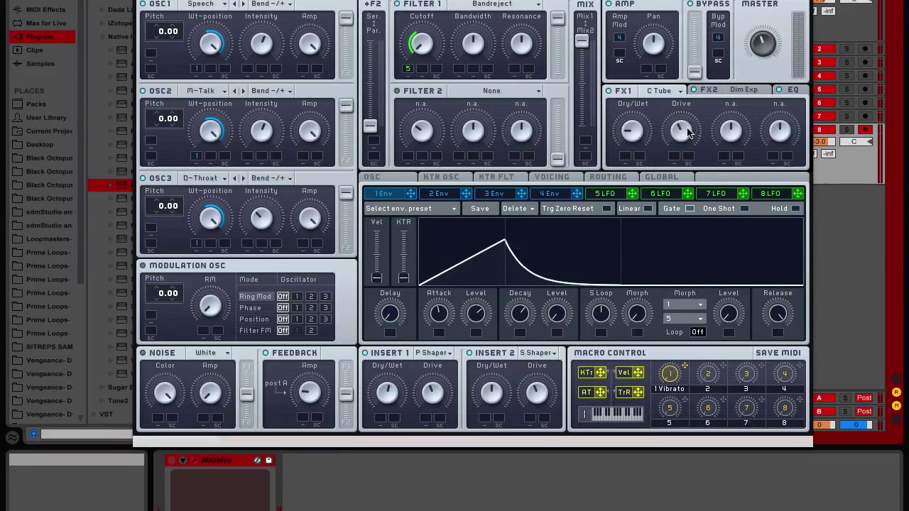
{"action": "left_click", "coordinate": [738, 90]}
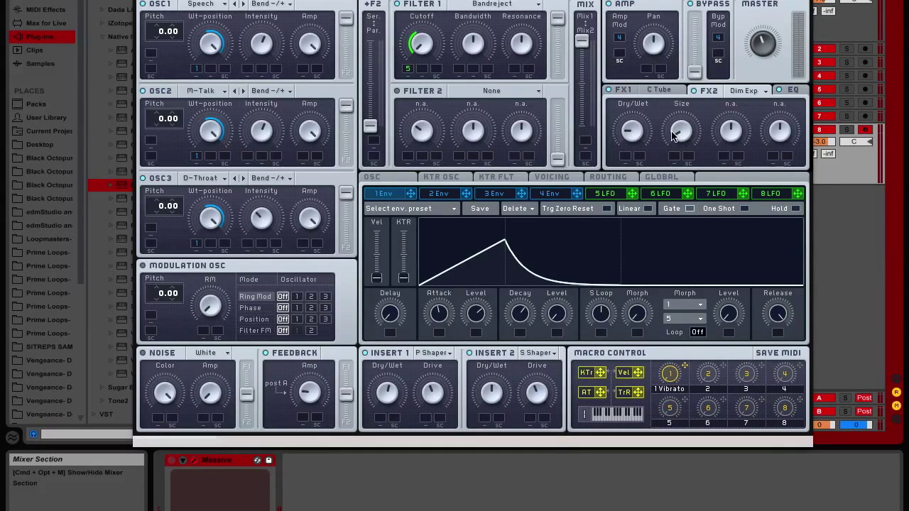
{"action": "left_click", "coordinate": [798, 91]}
- Check the Dim Exp and C Tube controls, ending on the EQ's shelf and boost controls
{"action": "left_click", "coordinate": [758, 92]}
{"action": "left_click", "coordinate": [659, 93]}
{"action": "left_click", "coordinate": [788, 90]}
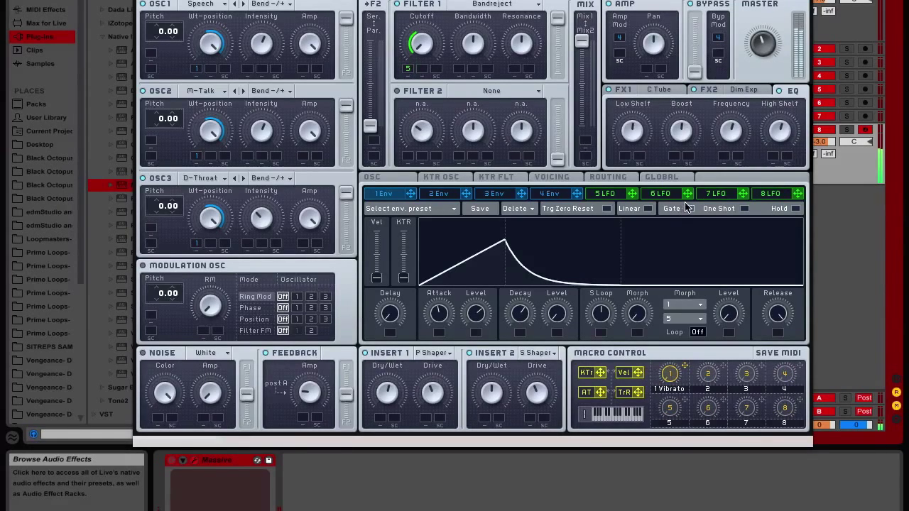
- Assign LFO 5 to Filter 1's cutoff, adjust its Sync and XFade, then view Voicing
{"action": "left_click", "coordinate": [601, 194]}
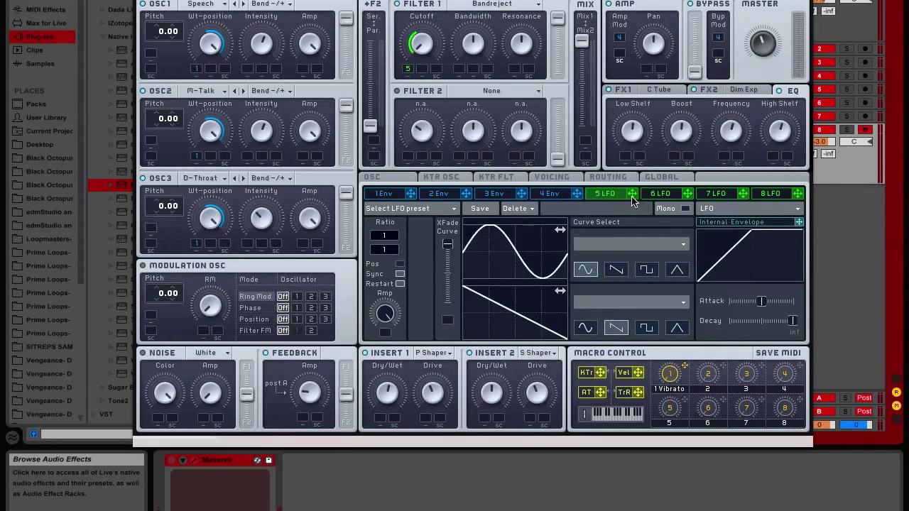
{"action": "left_click_drag", "start_coordinate": [633, 201], "coordinate": [416, 73]}
{"action": "left_click", "coordinate": [401, 274]}
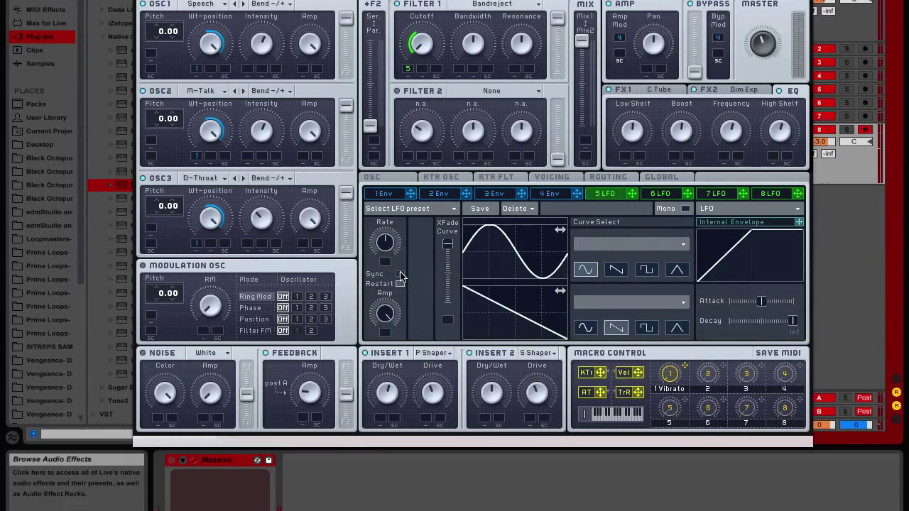
{"action": "left_click", "coordinate": [400, 275]}
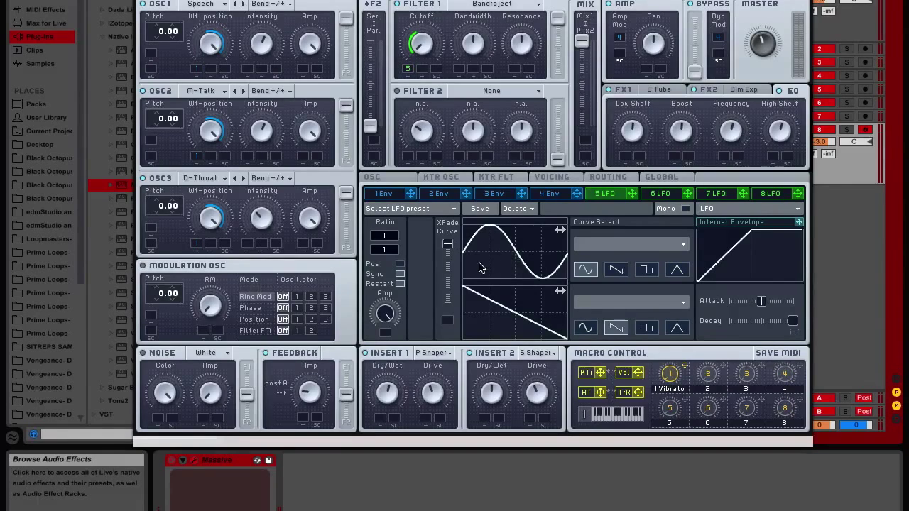
{"action": "left_click_drag", "start_coordinate": [447, 245], "coordinate": [456, 222]}
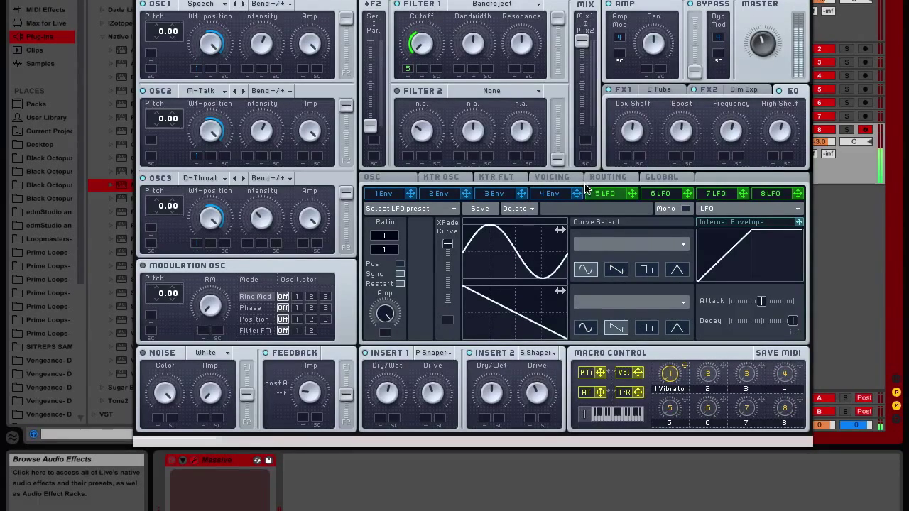
{"action": "left_click", "coordinate": [568, 179]}
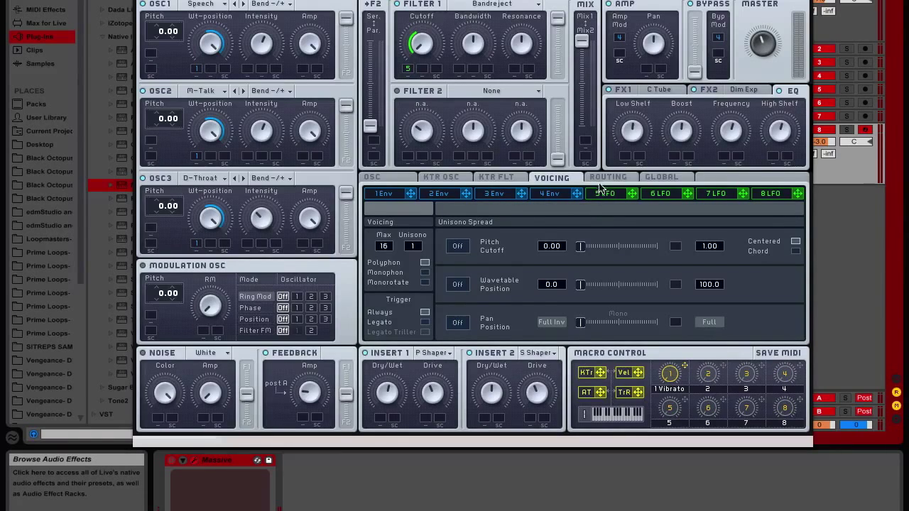
- Return to the LFO 5 settings and close the Massive window
{"action": "left_click", "coordinate": [588, 196]}
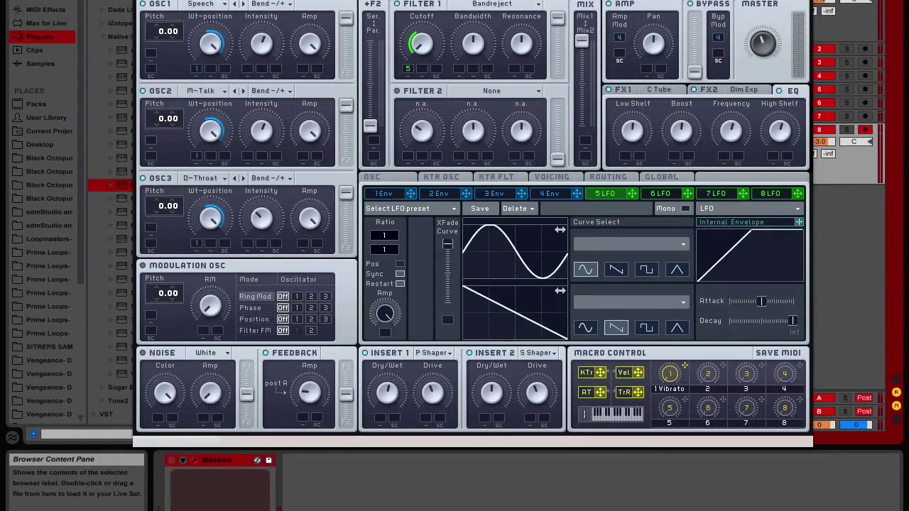
{"action": "key", "text": "ctrl+alt+p"}
- Close the Massive window, reopen it and raise it to show its lower panels, then close it again
{"action": "left_click", "coordinate": [151, 480]}
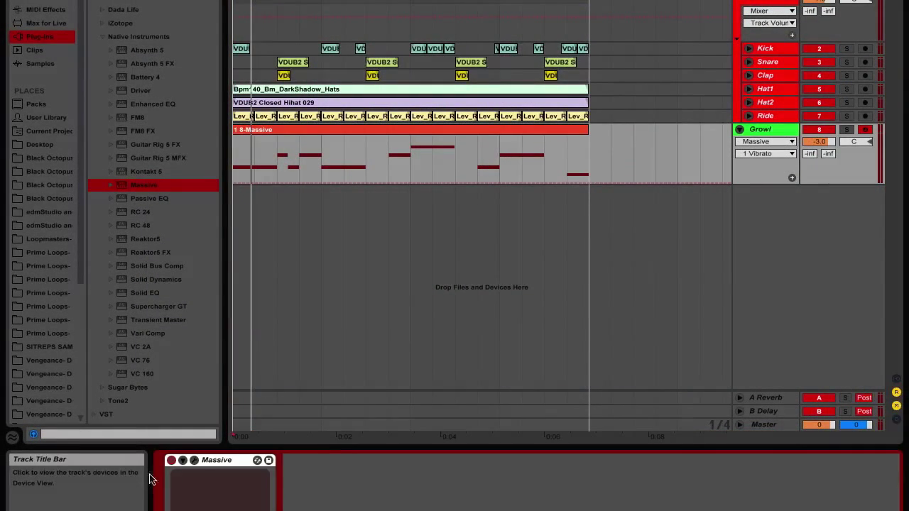
{"action": "left_click", "coordinate": [195, 463]}
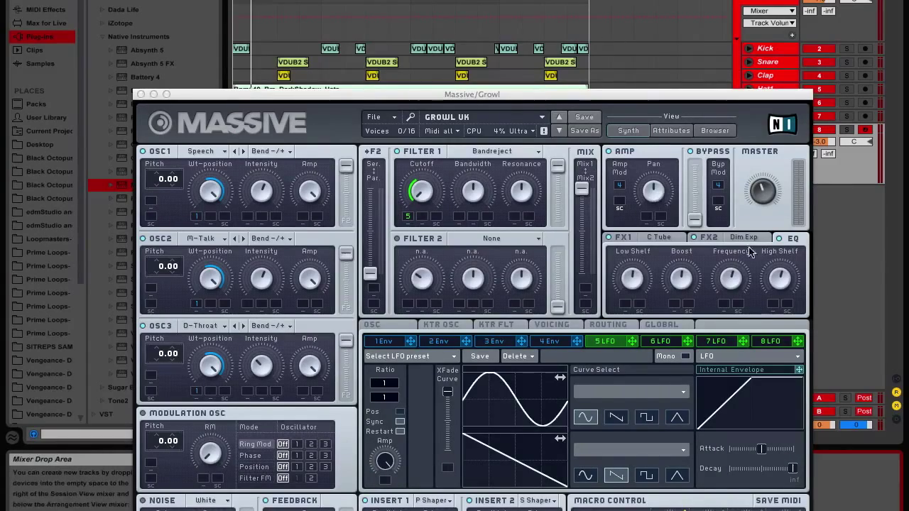
{"action": "left_click_drag", "start_coordinate": [662, 95], "coordinate": [680, 24]}
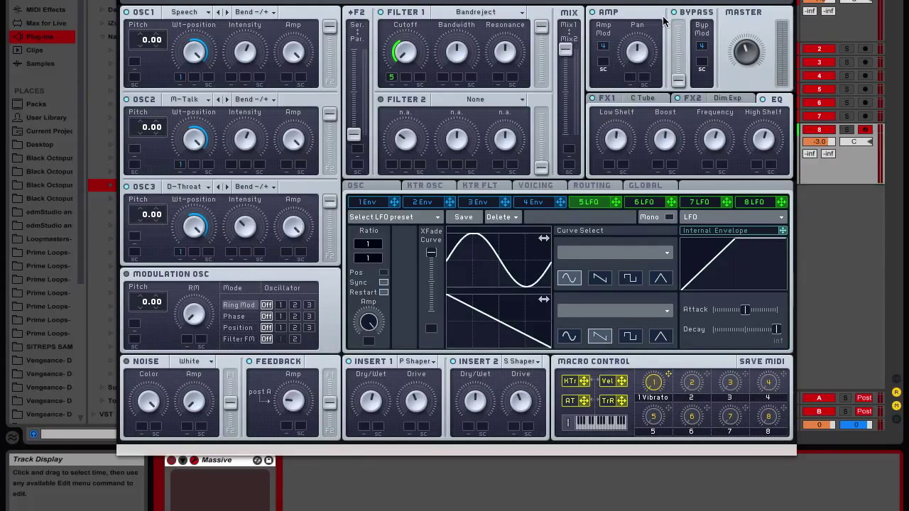
{"action": "key", "text": "ctrl+alt+p"}
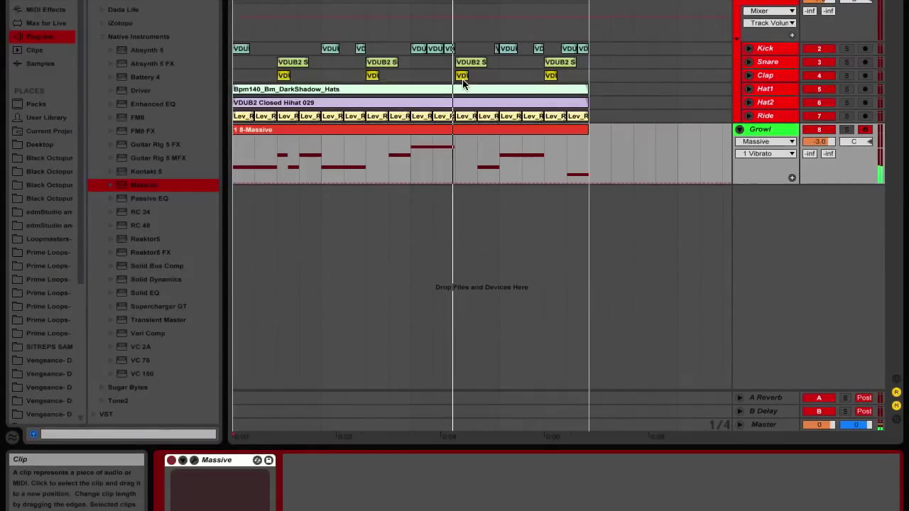
- With the Growl track selected, hide the Info and Device views (Ctrl+Alt+L), then fold and unfold Growl
{"action": "left_click", "coordinate": [754, 128]}
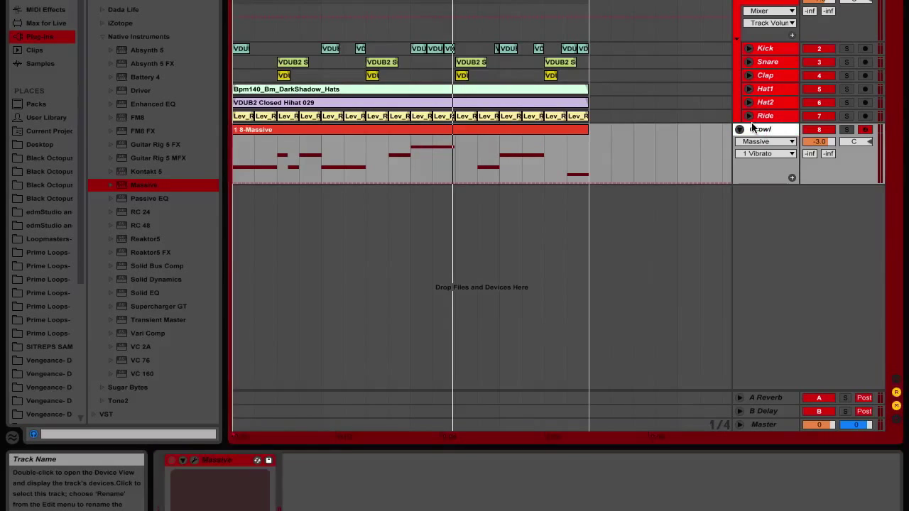
{"action": "key", "text": "ctrl+alt+l"}
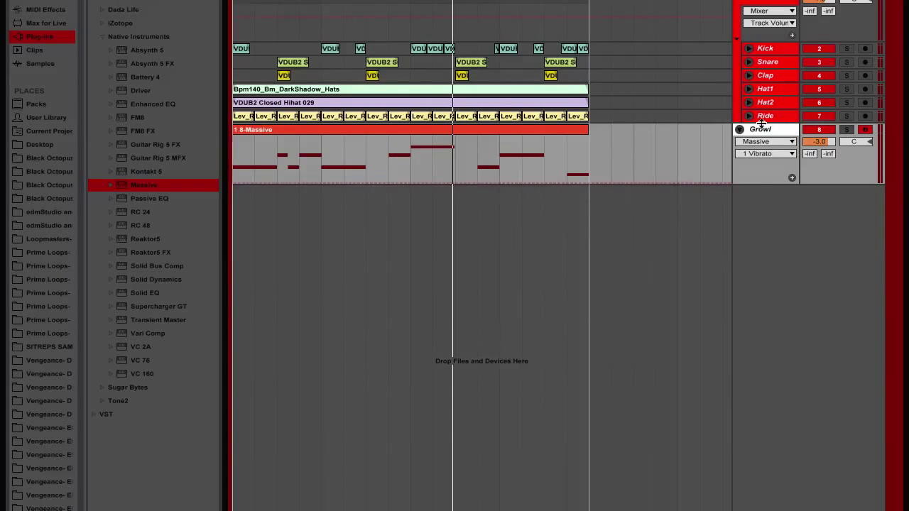
{"action": "left_click", "coordinate": [740, 129]}
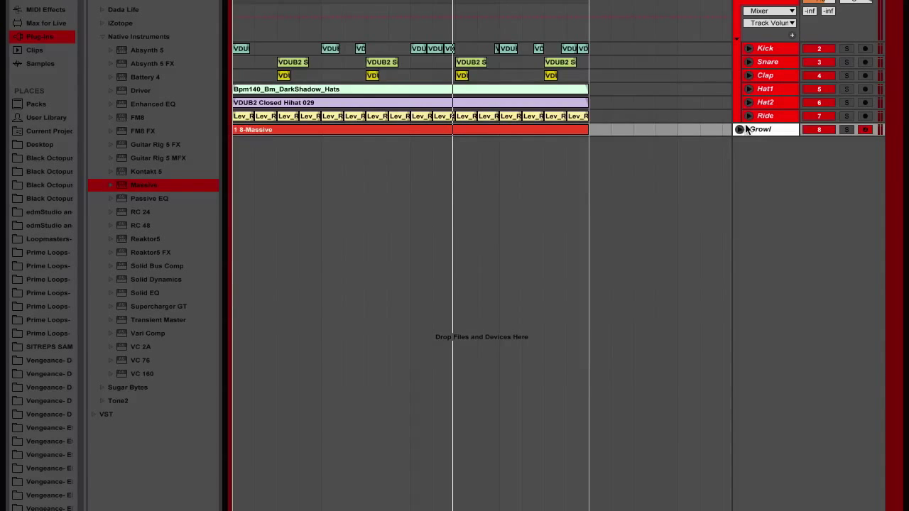
{"action": "left_click", "coordinate": [740, 129]}
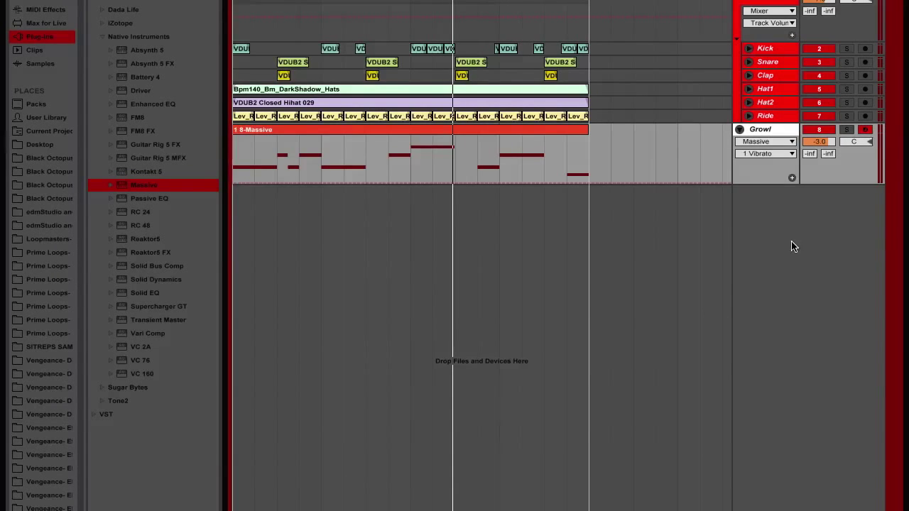
- Select the Ride track and the top track, then reselect Growl and fold and unfold it again
{"action": "left_click", "coordinate": [764, 117]}
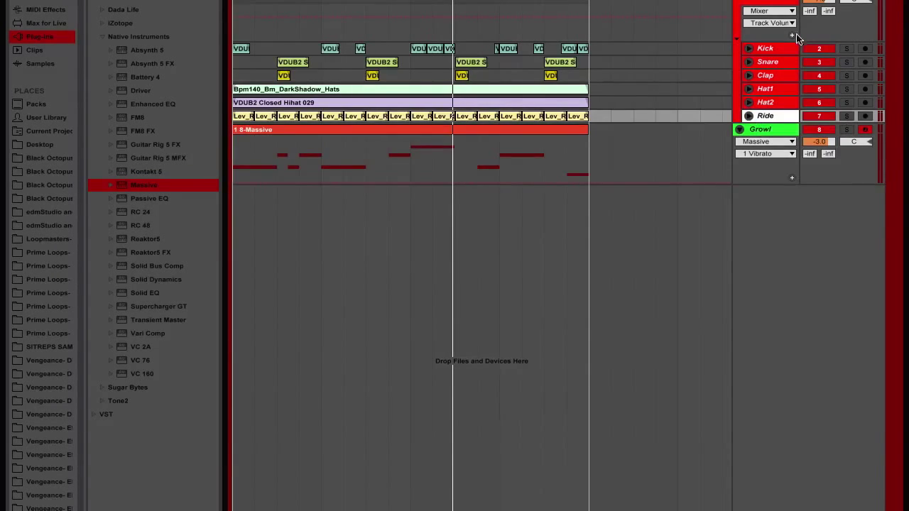
{"action": "left_click", "coordinate": [773, 5]}
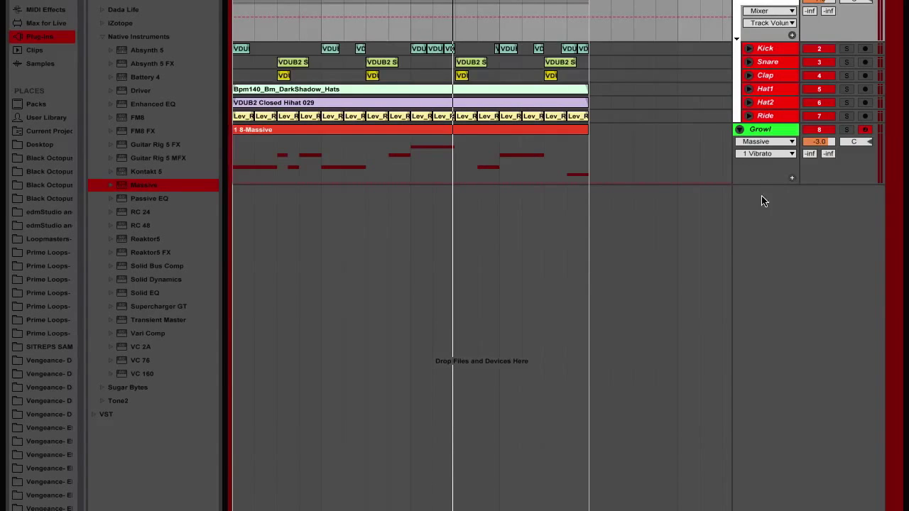
{"action": "left_click", "coordinate": [755, 135]}
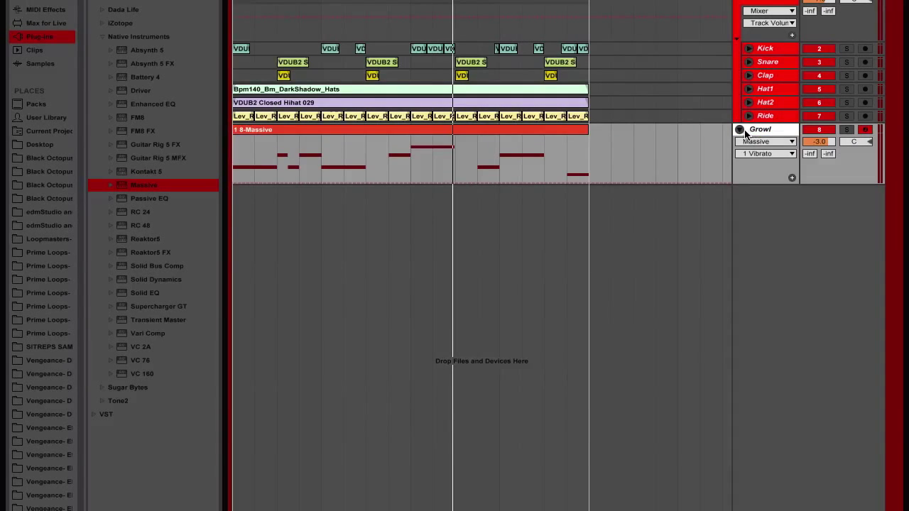
{"action": "left_click", "coordinate": [739, 130]}
{"action": "left_click", "coordinate": [738, 130]}
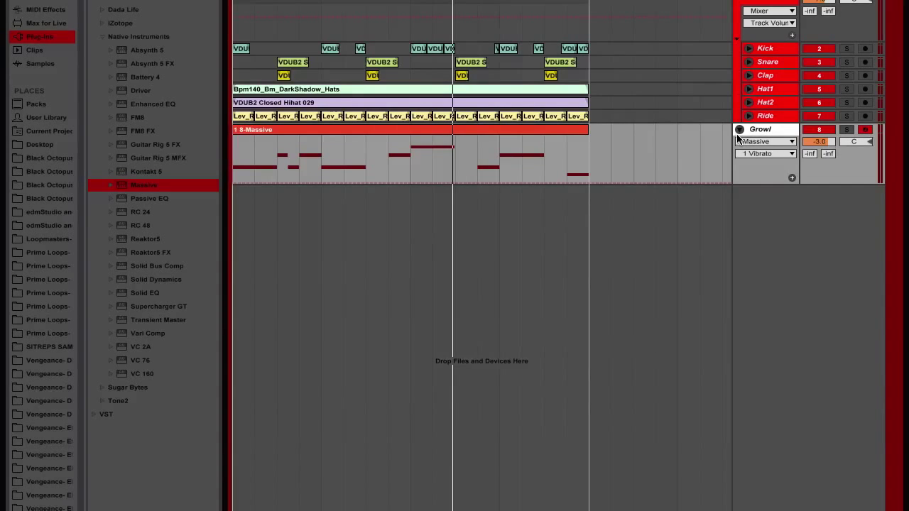